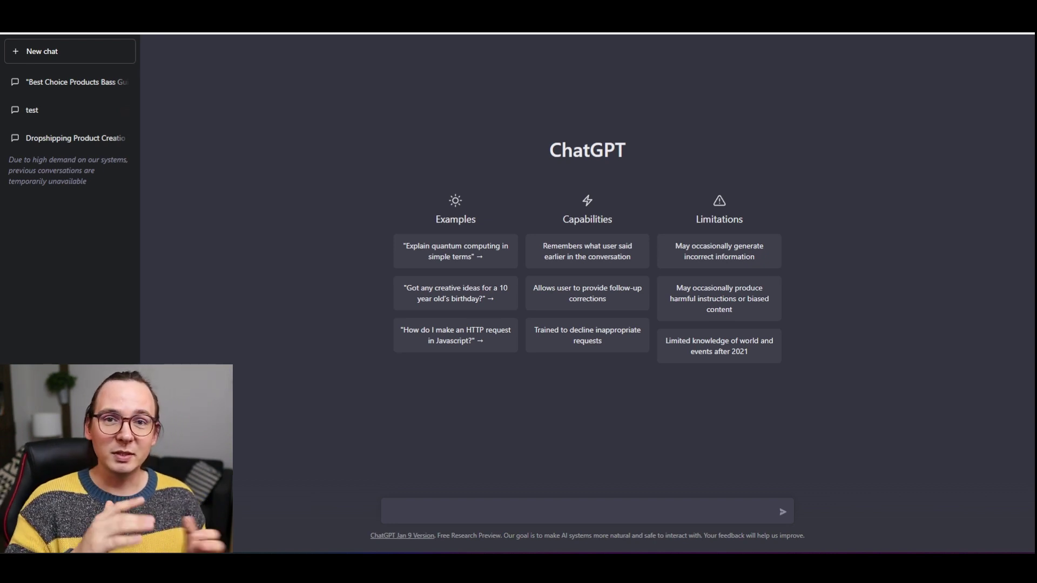
Step: Ask ChatGPT to rank the months by online sales, then follow up with 'can you elaborate more'
text(can you rank all the months based on the amount of online sales happening)
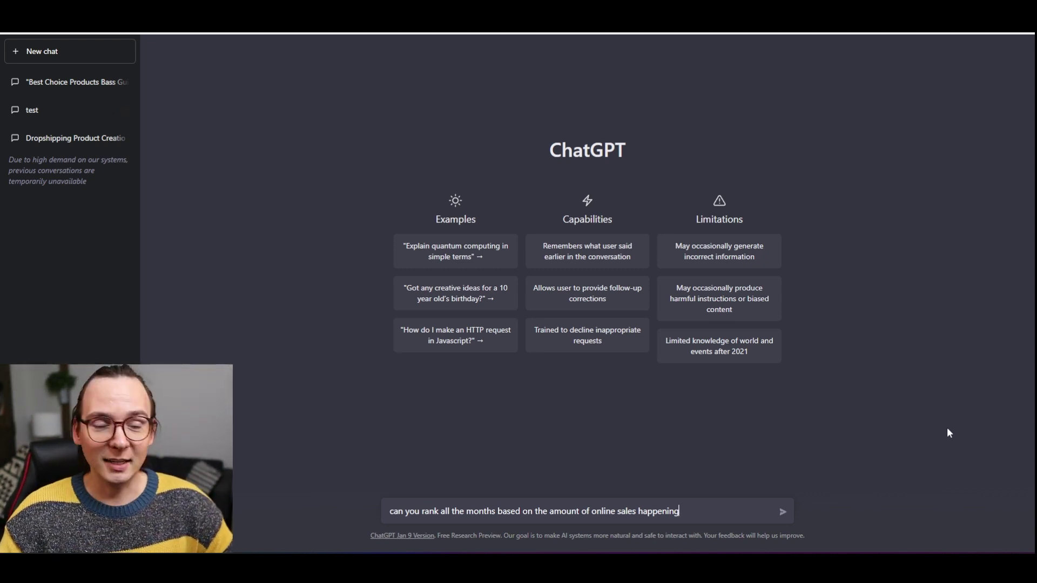
key(Return)
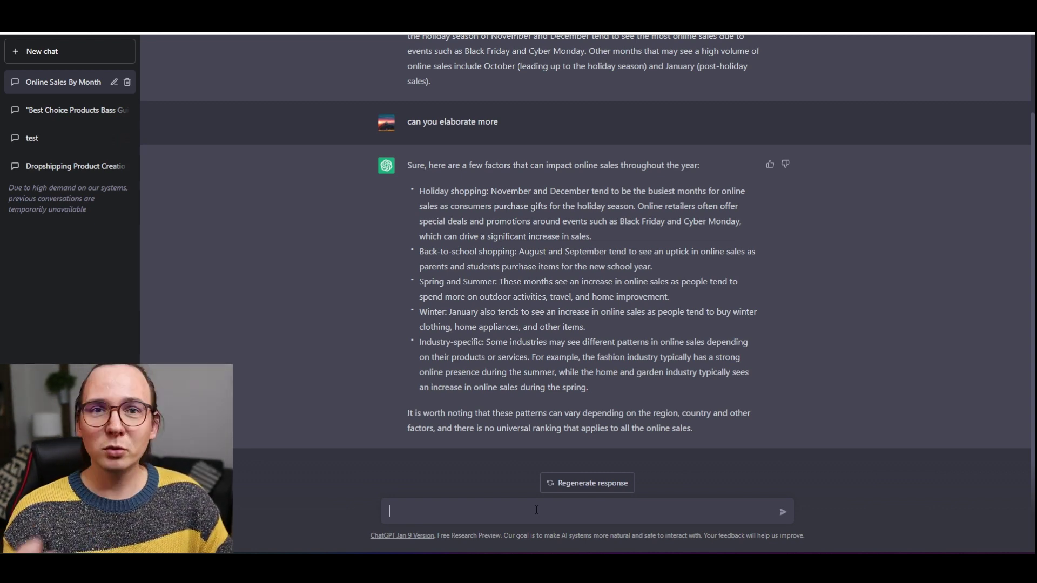
click(536, 509)
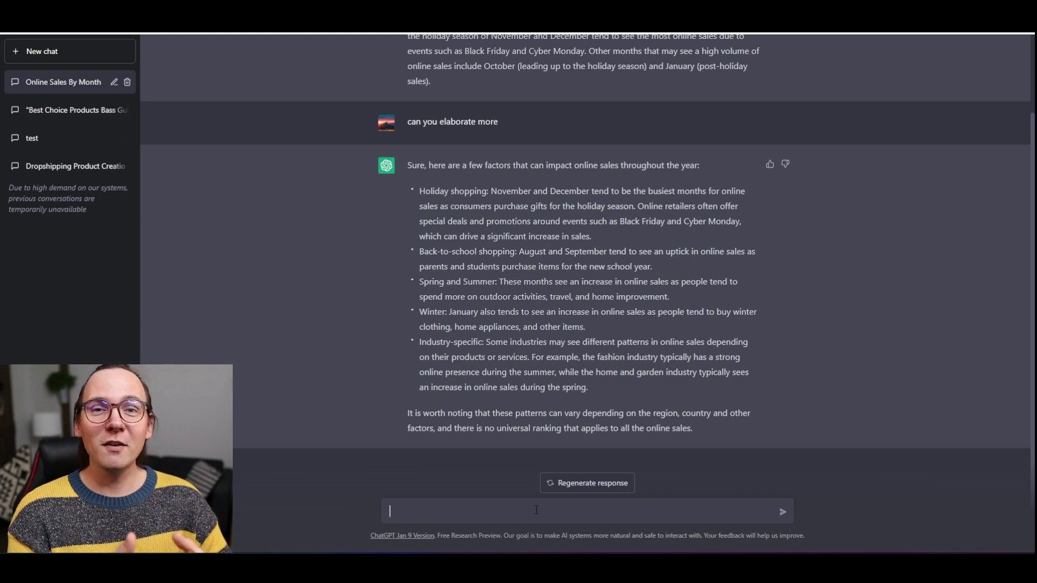
Step: Ask about January product categories, then request a reply to an eBay customer asking if their order shipped
click(537, 510)
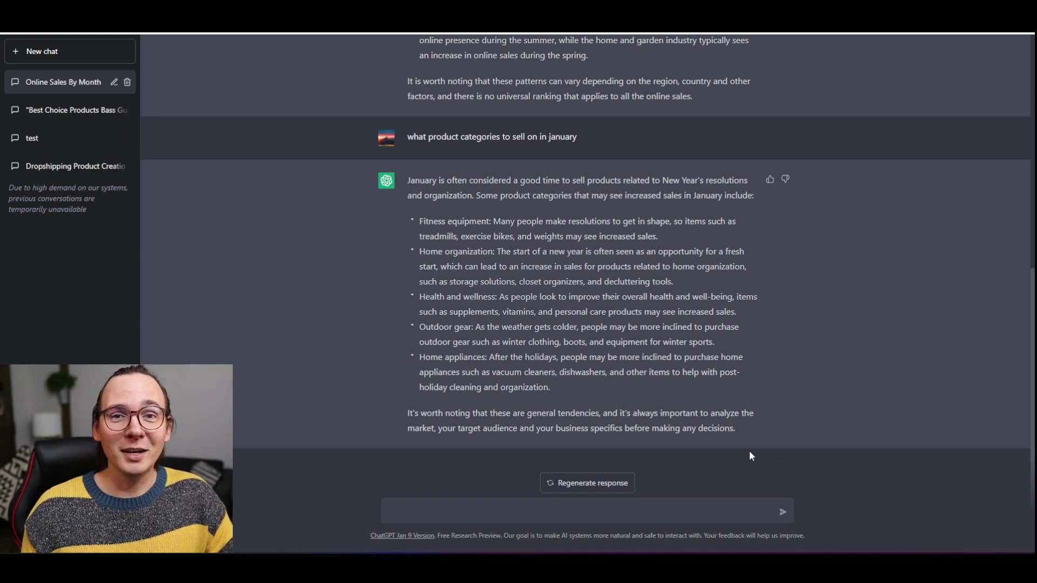
text(write me a response to my customer message on ebay: Has my order been shipped)
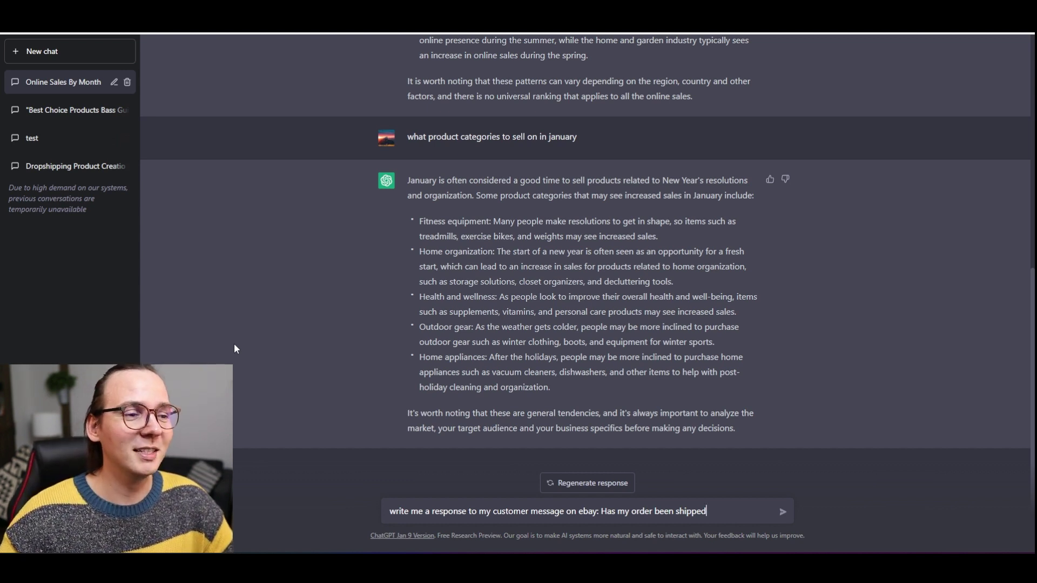
key(Return)
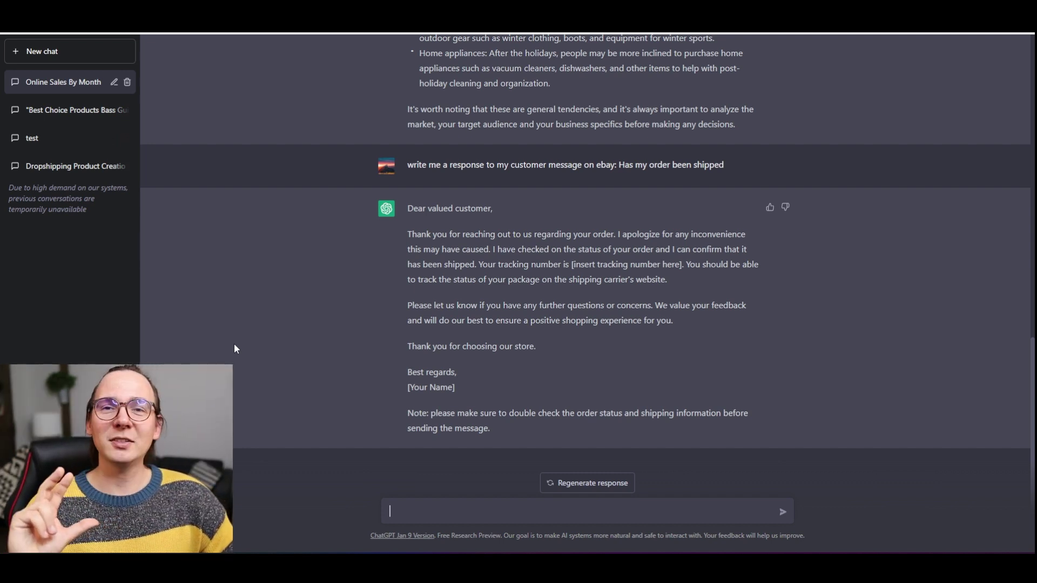
Step: Ask ChatGPT 'can you make this respond more funny' to rewrite the customer reply
text(can)
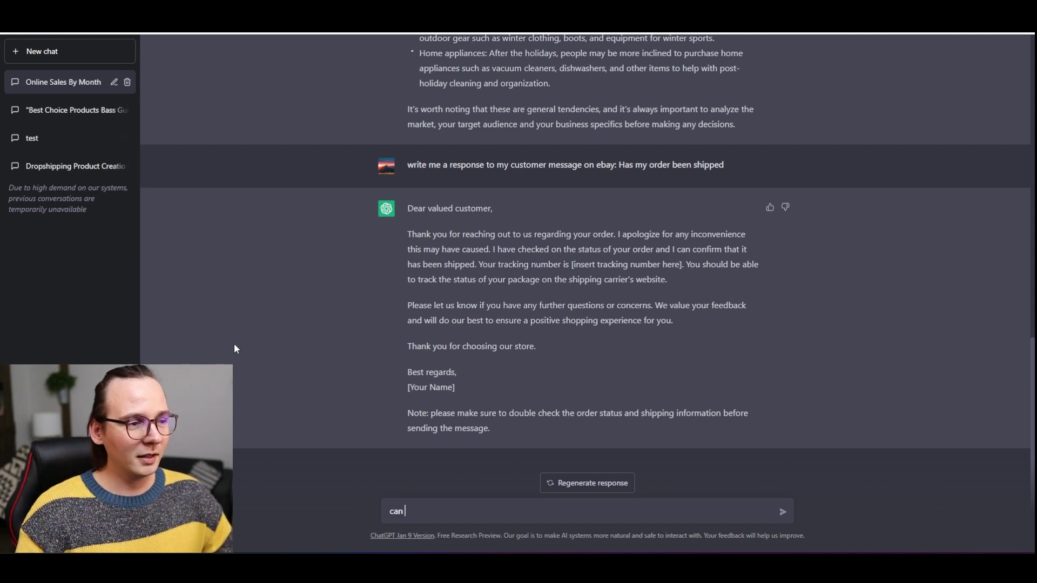
text( you make this re)
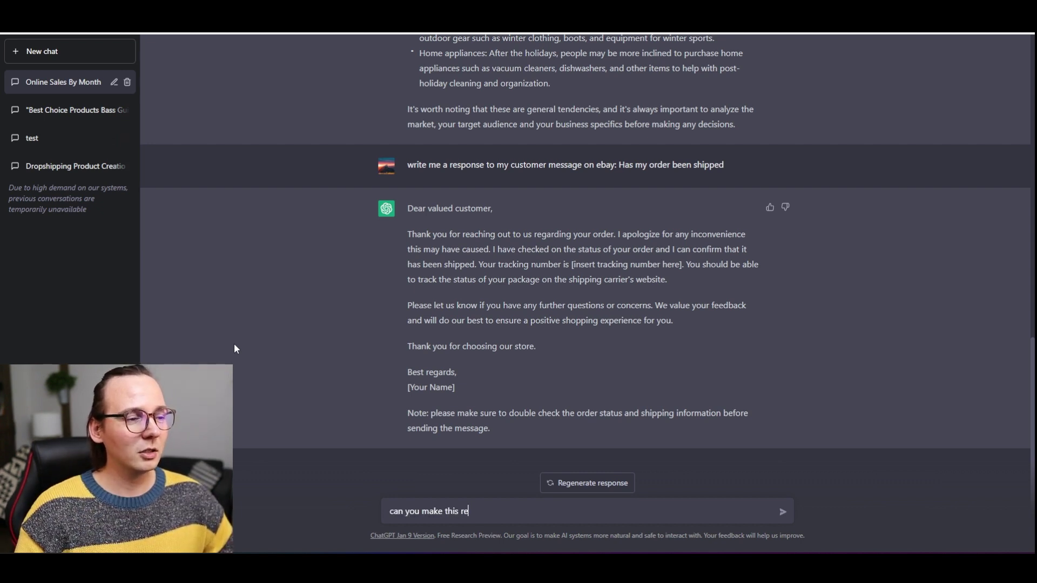
text(spond more fu)
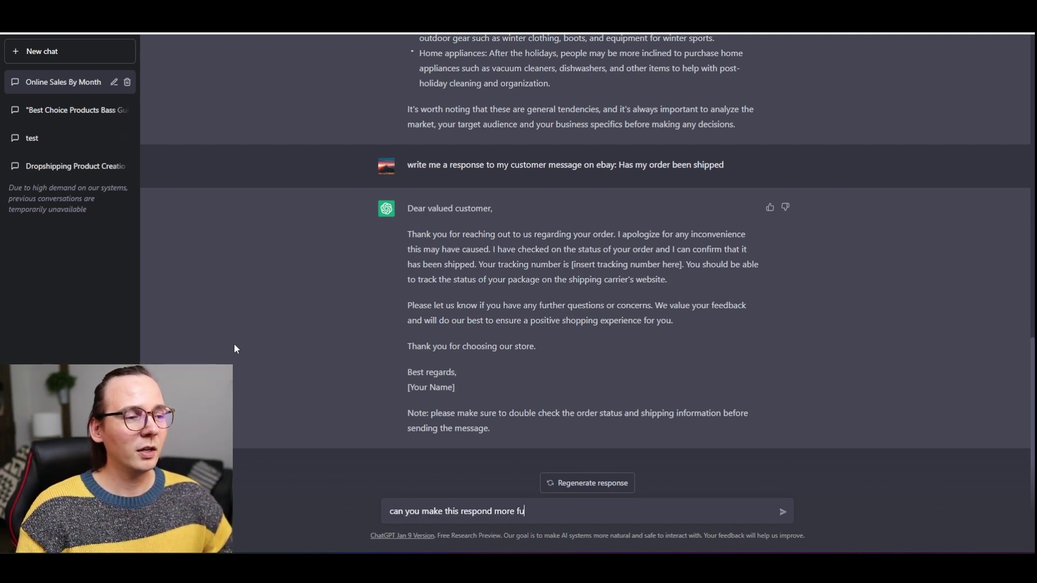
text(nny)
key(Return)
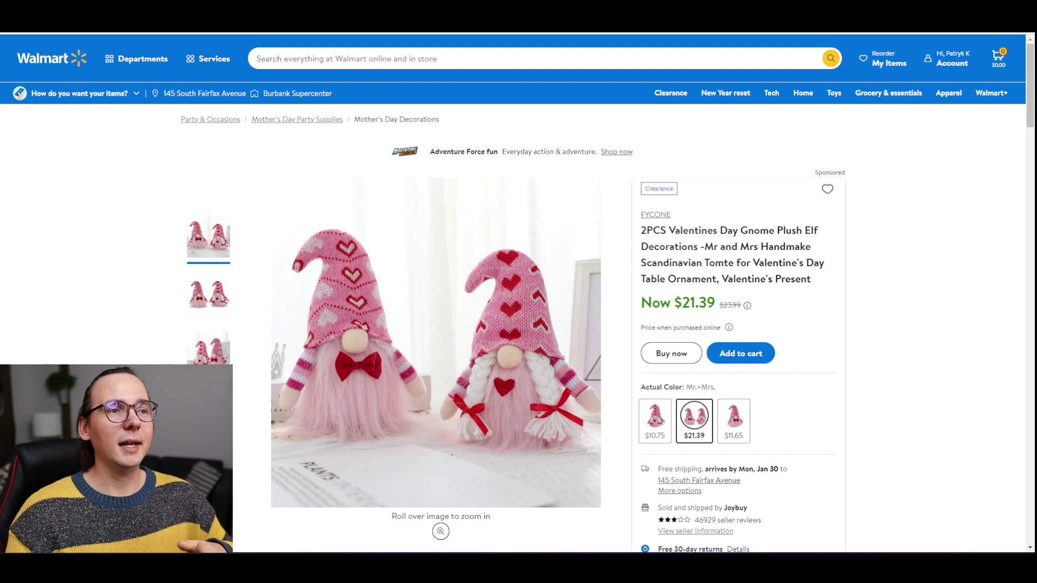
Step: Copy the Valentine's Day gnome product title from the Walmart listing and return to ChatGPT
drag(817, 282, 641, 231)
key(ctrl+c)
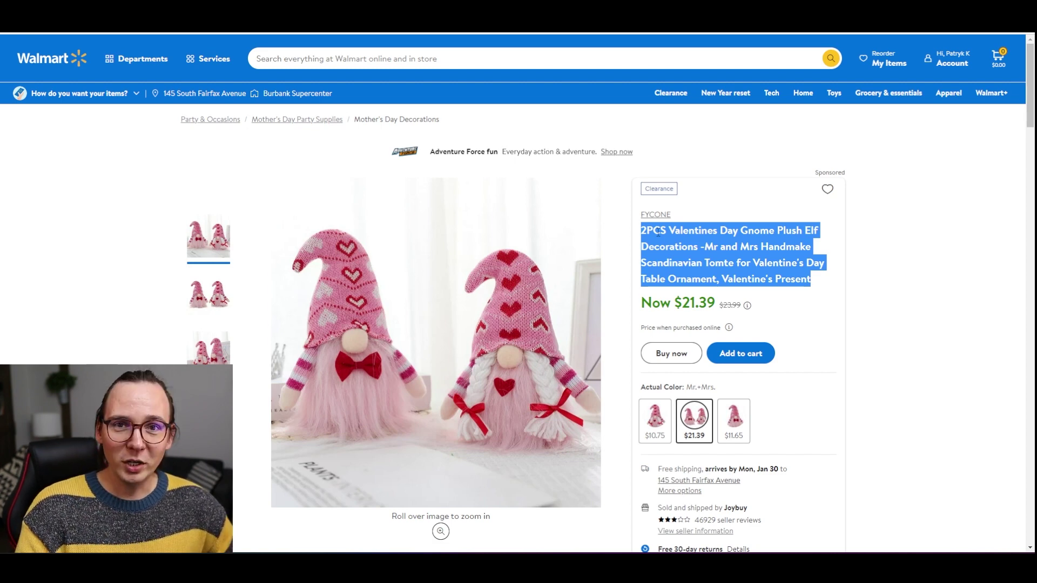
right_click(659, 233)
click(676, 247)
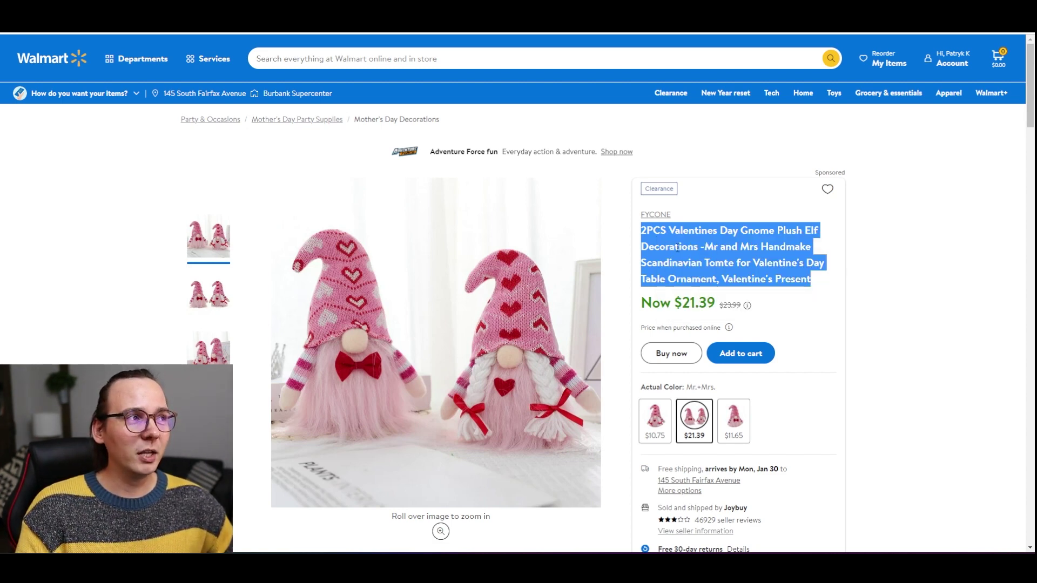
key(ctrl+Tab)
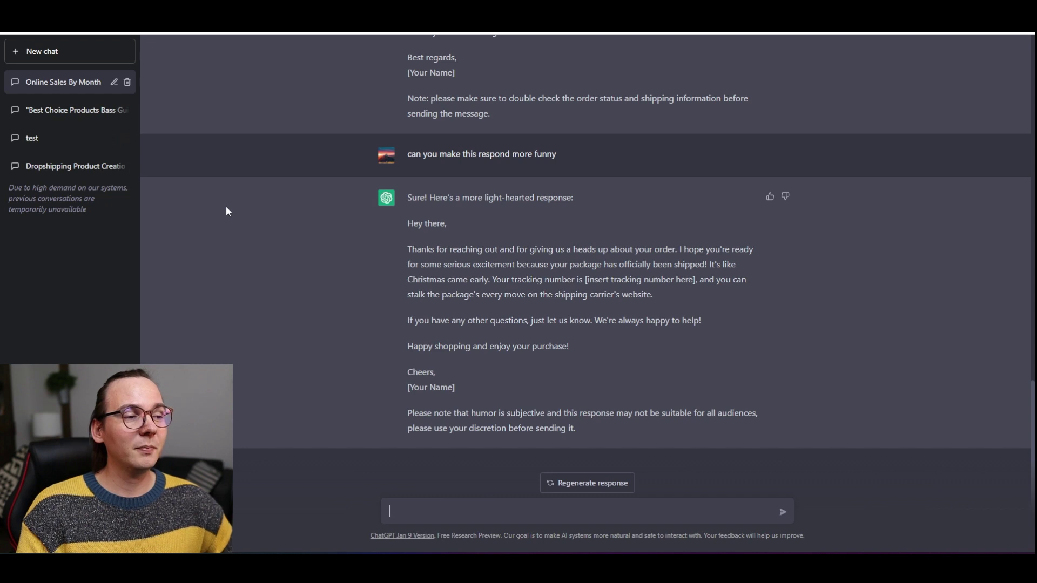
Step: Send 'can you do seo optimization for this ebay title:' followed by the copied gnome title
text(can you do seo optimization for this ebay title:)
key(ctrl+v)
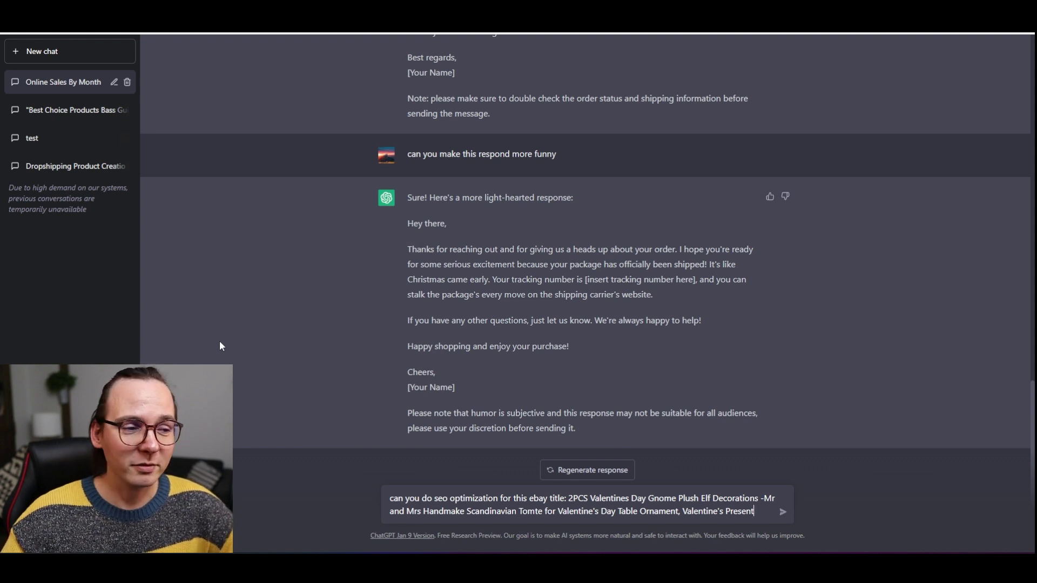
key(Return)
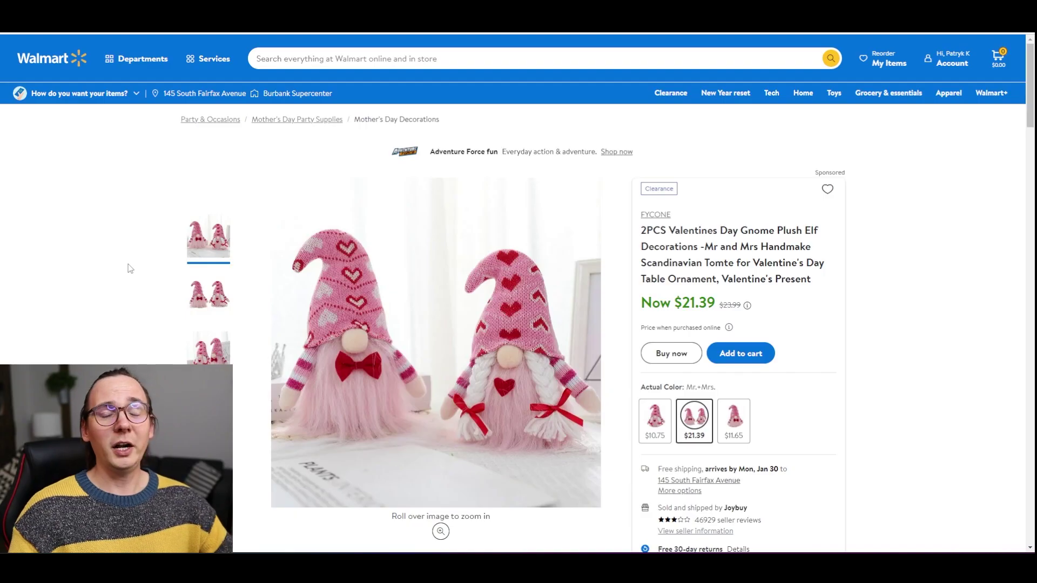
Step: Copy the gnome's Walmart product details and paste them after the SEO description prompt in ChatGPT
scroll(297, 295, down, 15)
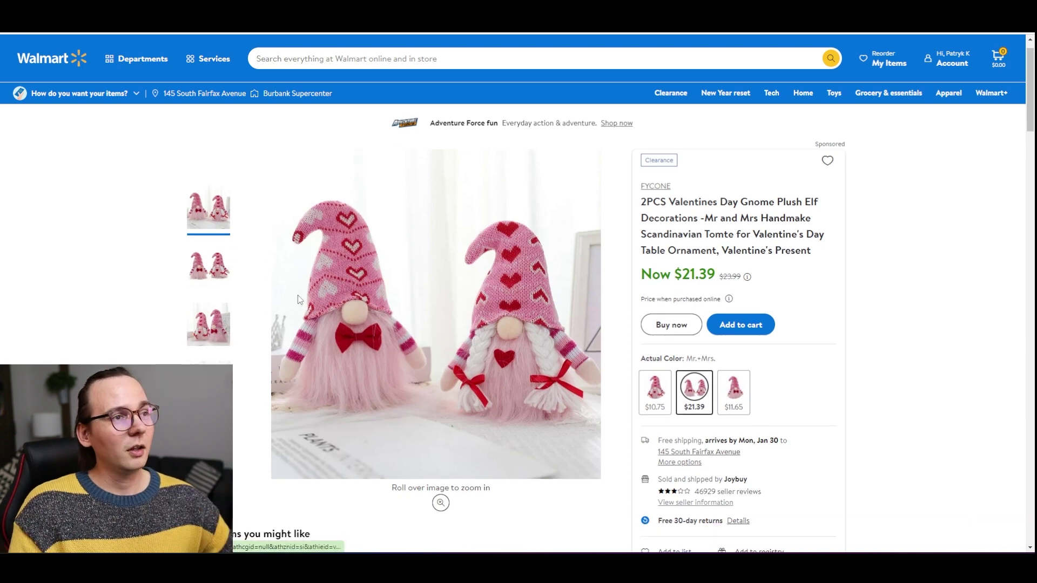
scroll(298, 304, up, 1)
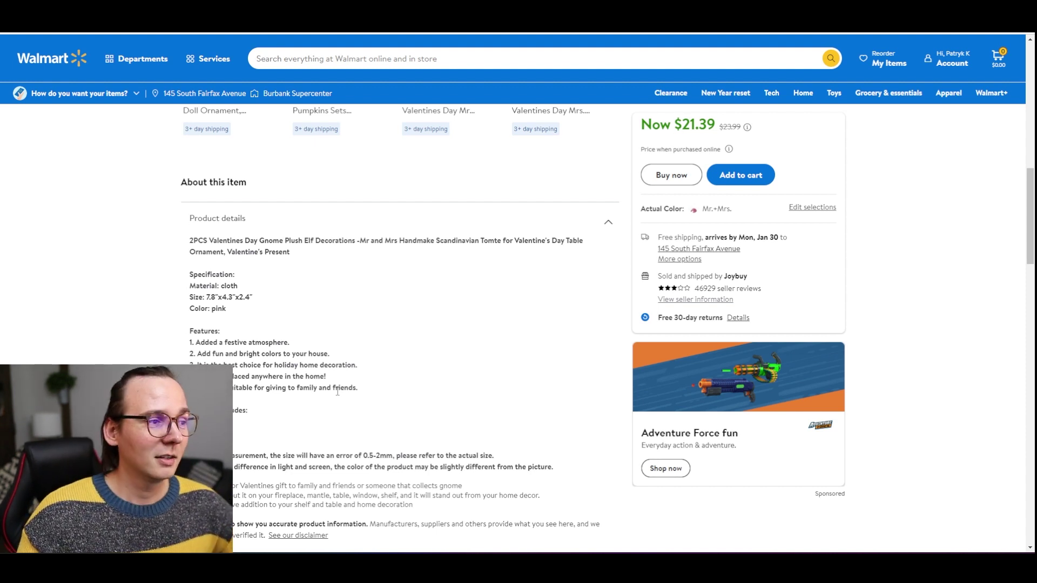
drag(365, 393, 183, 243)
key(ctrl+c)
key(alt+Tab)
key(ctrl+v)
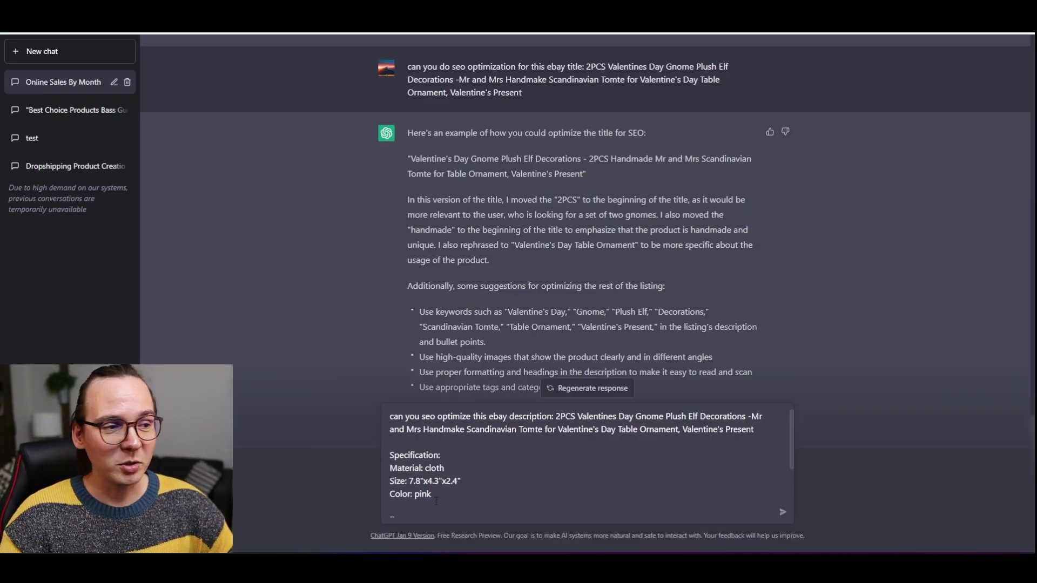
Step: Send the gnome description SEO request and select the optimized paragraph in the answer
key(Return)
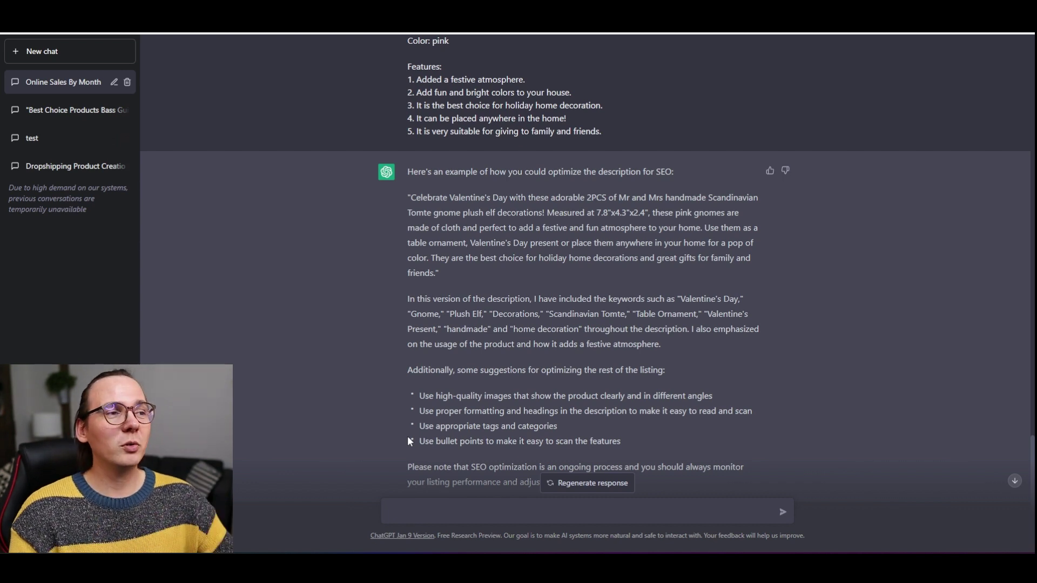
drag(440, 274, 402, 203)
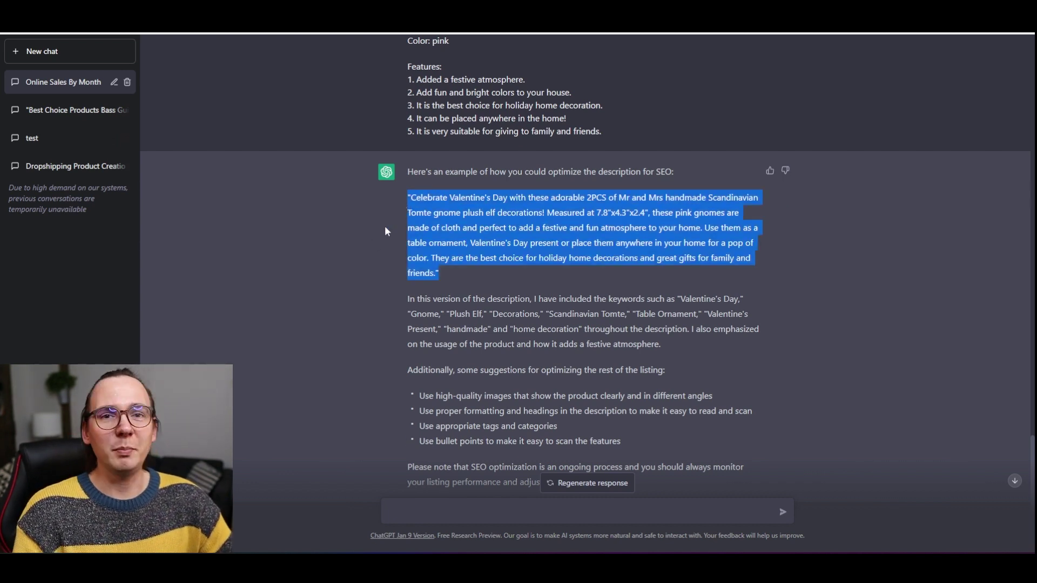
scroll(394, 235, up, 3)
drag(610, 297, 406, 166)
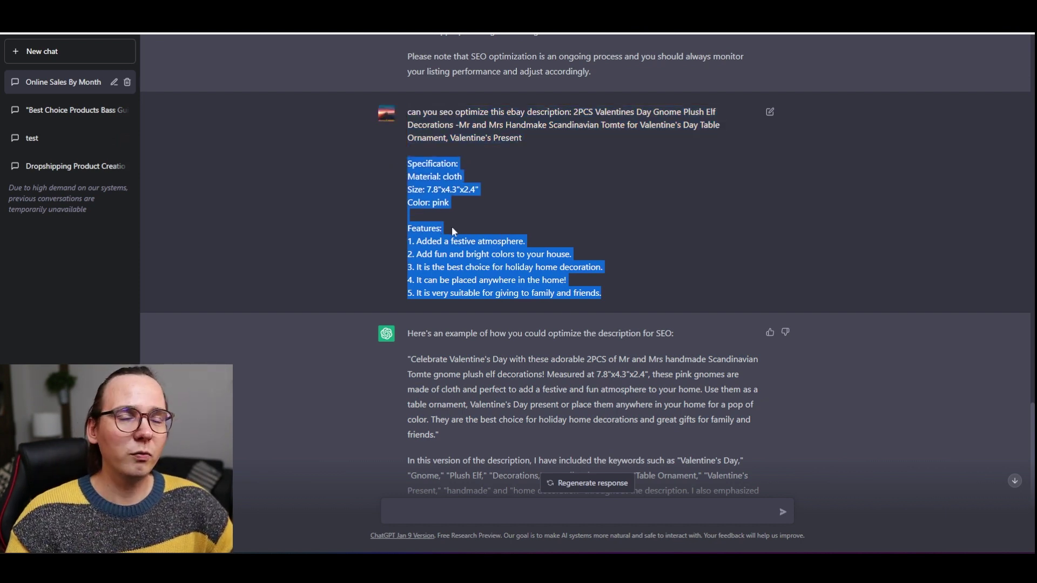
scroll(452, 226, down, 2)
Step: Select the prompt's specification and features text to compare it with the rewrite
drag(458, 328, 402, 224)
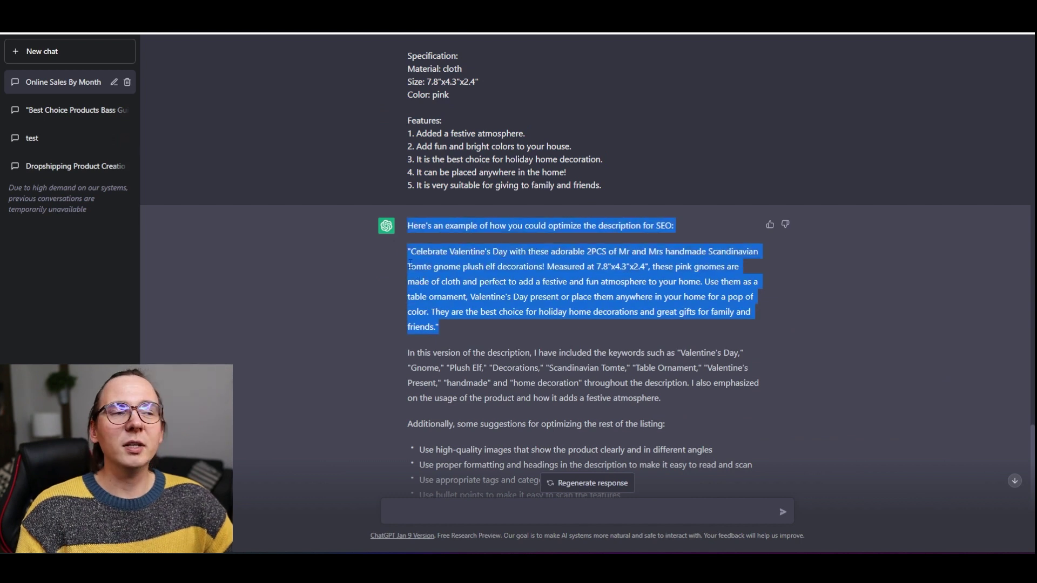
click(422, 284)
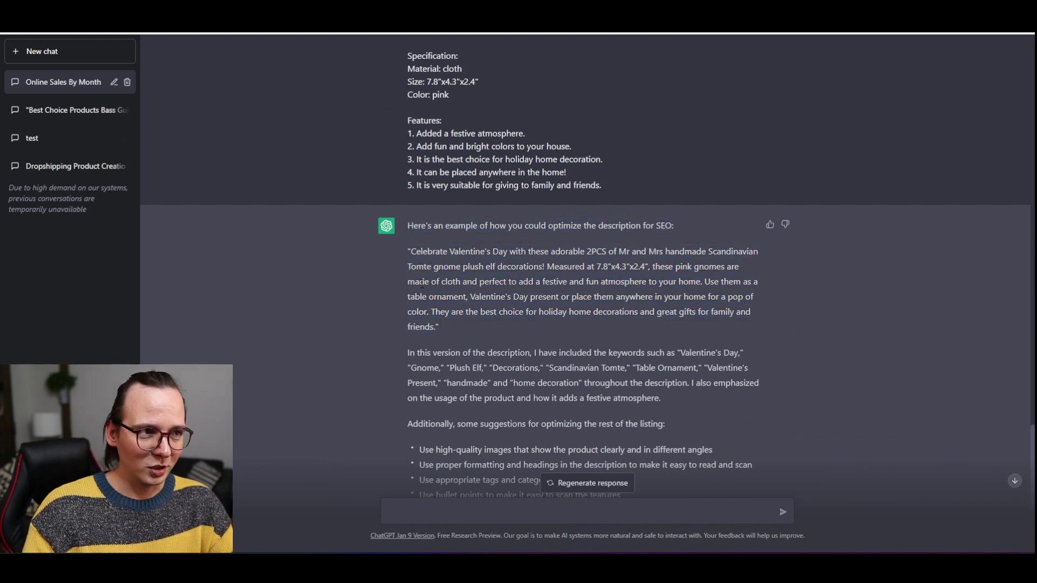
scroll(421, 284, up, 2)
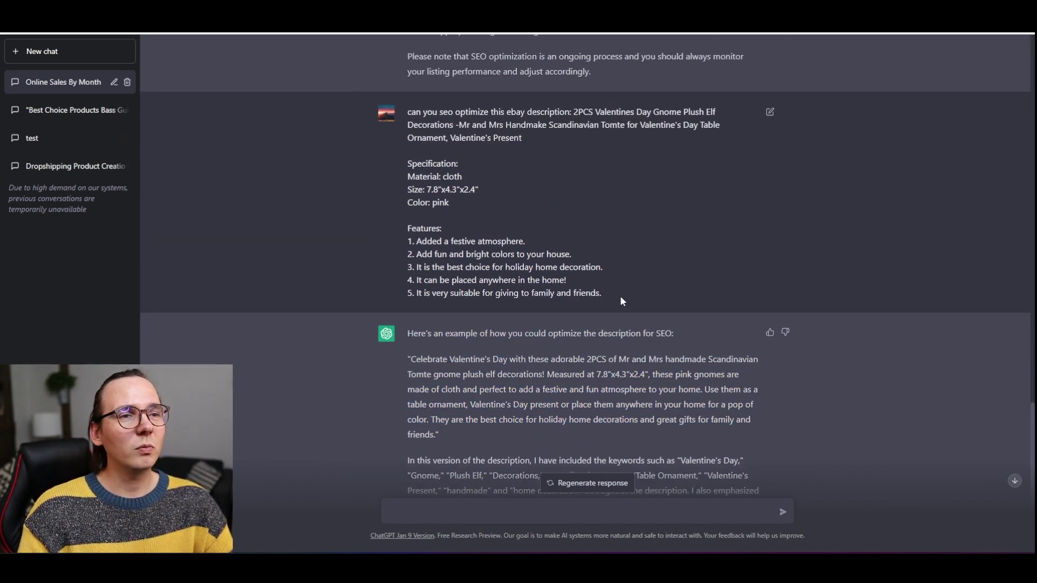
drag(620, 296, 404, 167)
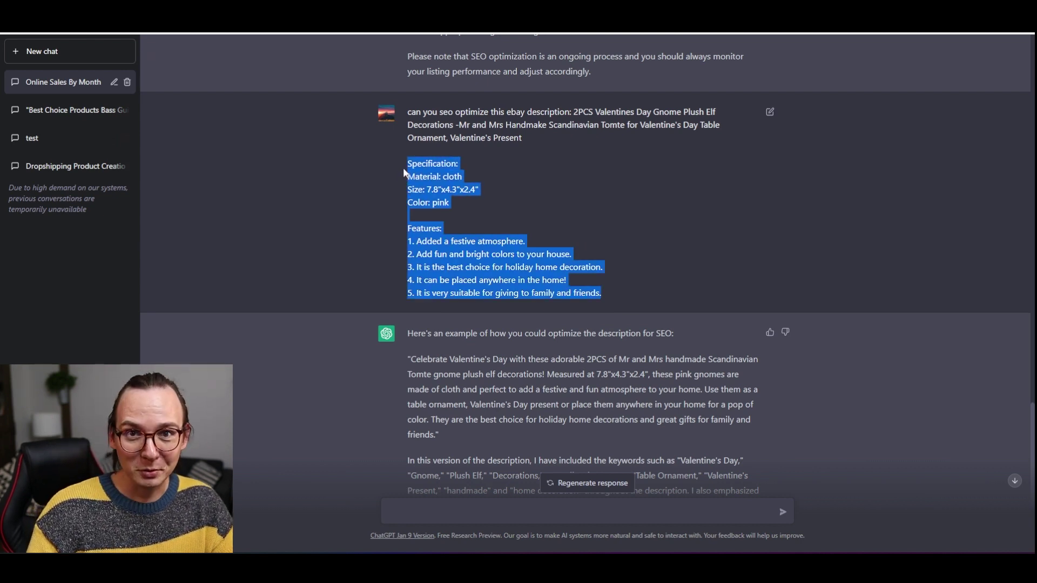
scroll(400, 334, down, 4)
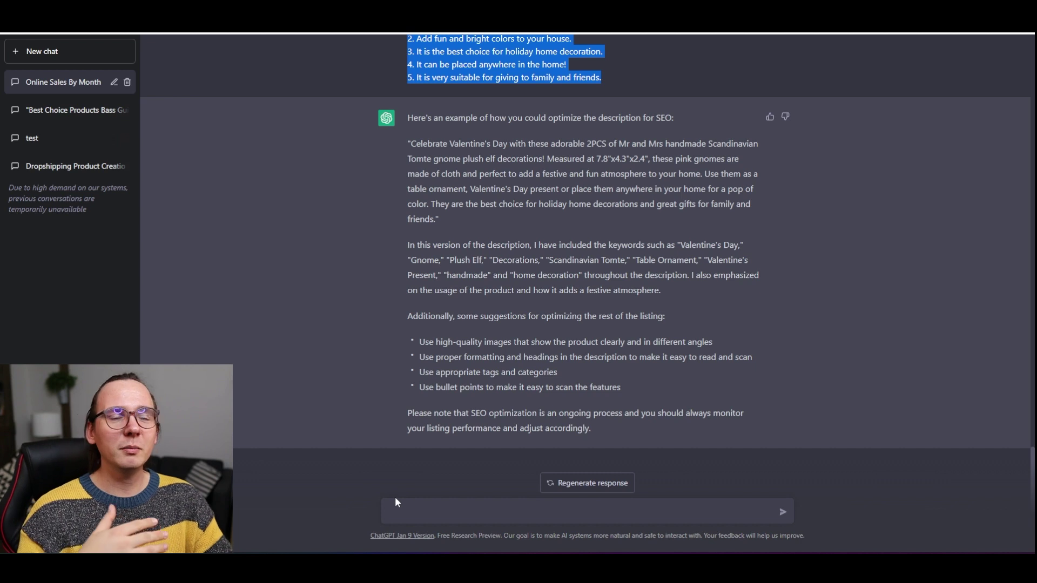
Step: Ask ChatGPT to 'make this description more lovely' for the gnome listing
click(409, 507)
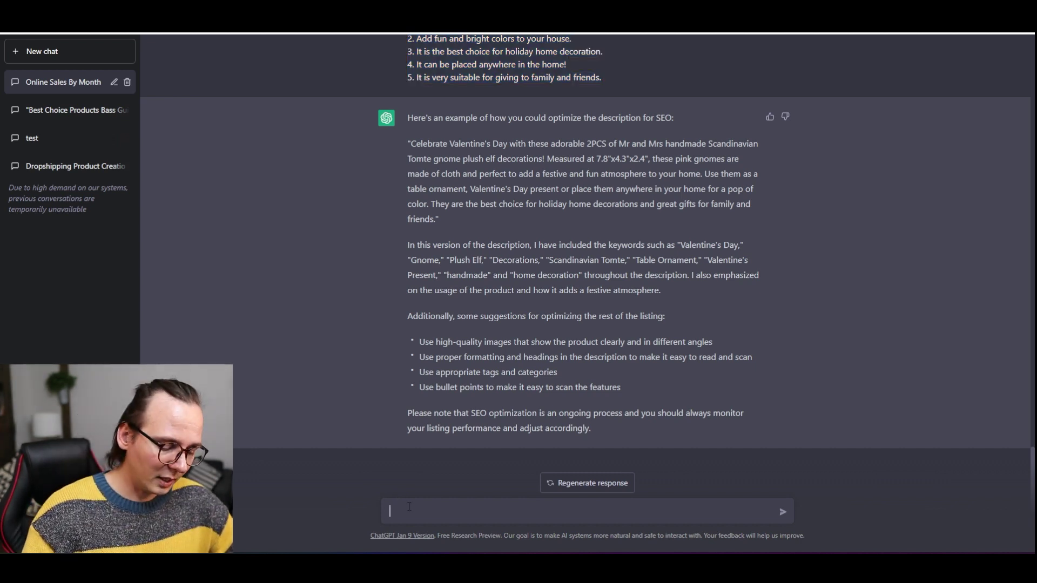
text(make this description more lovely)
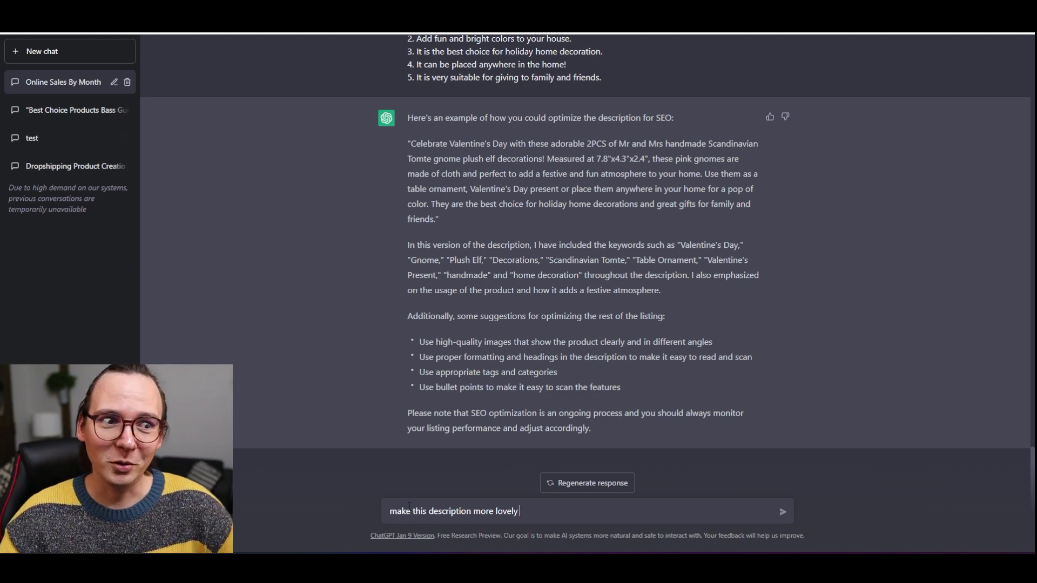
key(Return)
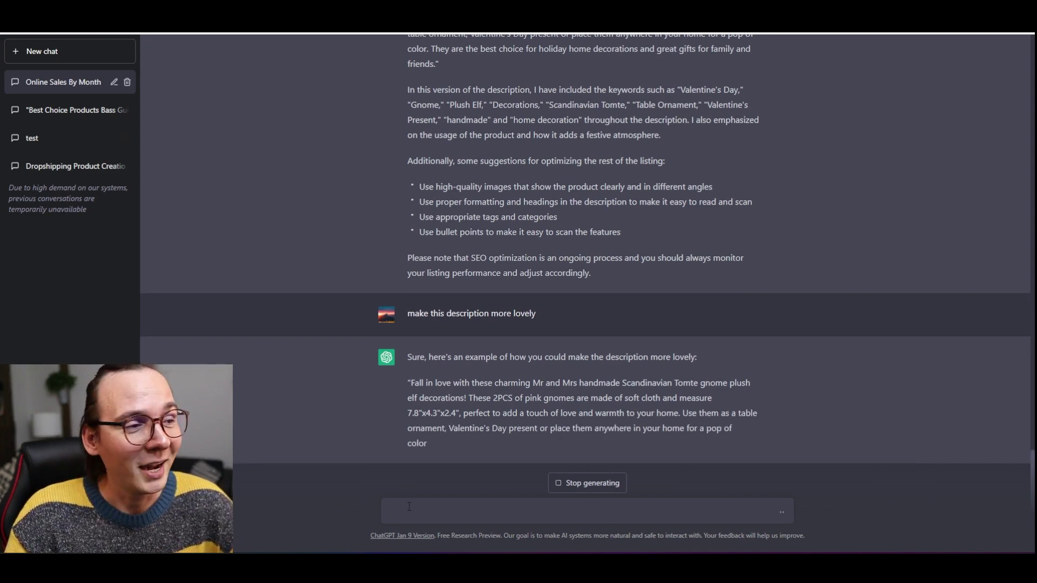
scroll(588, 238, up, 5)
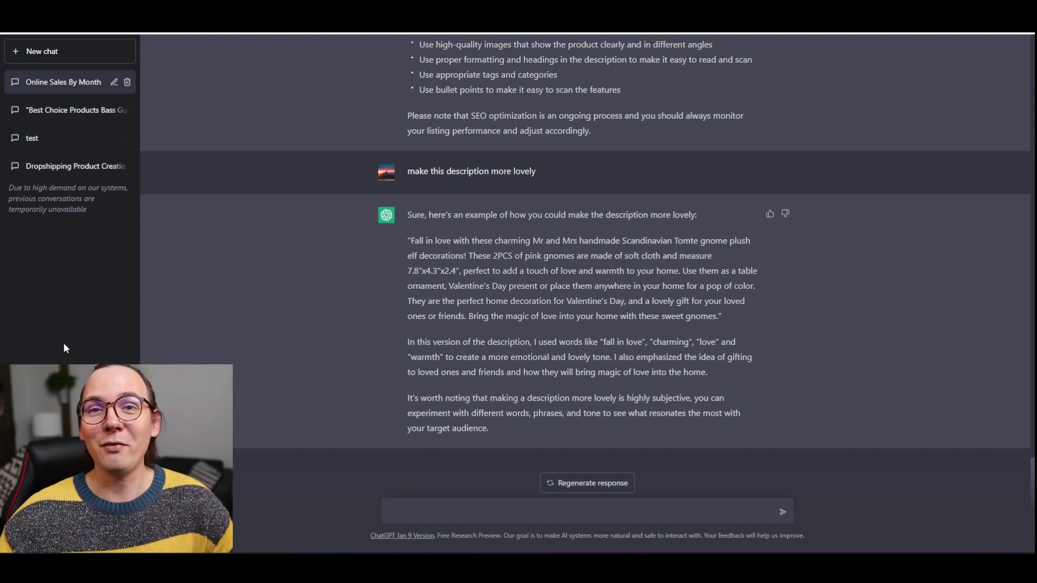
Step: Ask for a profitable eBay price for a $269.99 product against a $312 competitor, including fees
click(714, 510)
key(ctrl+v)
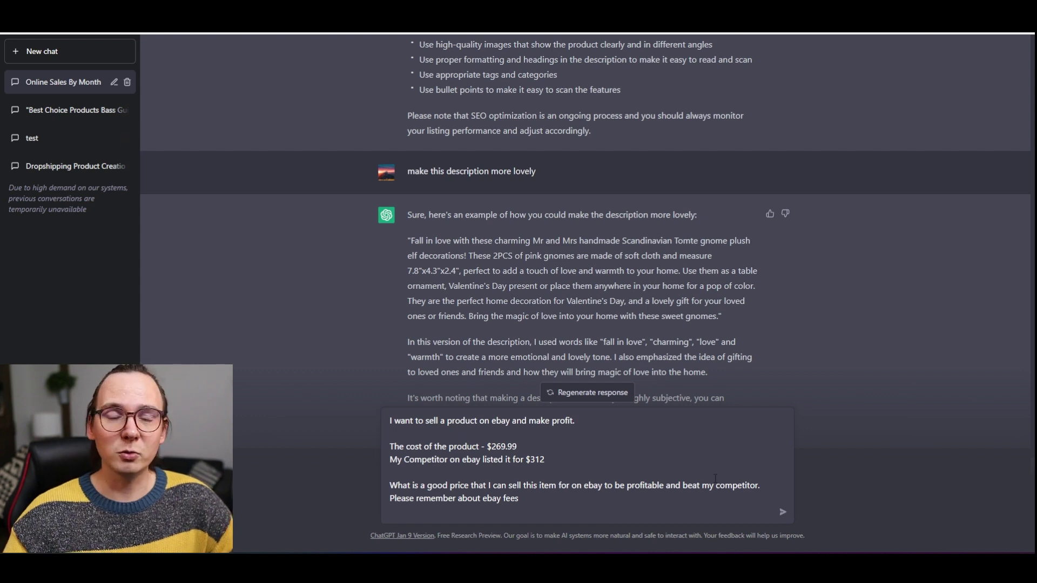
key(Return)
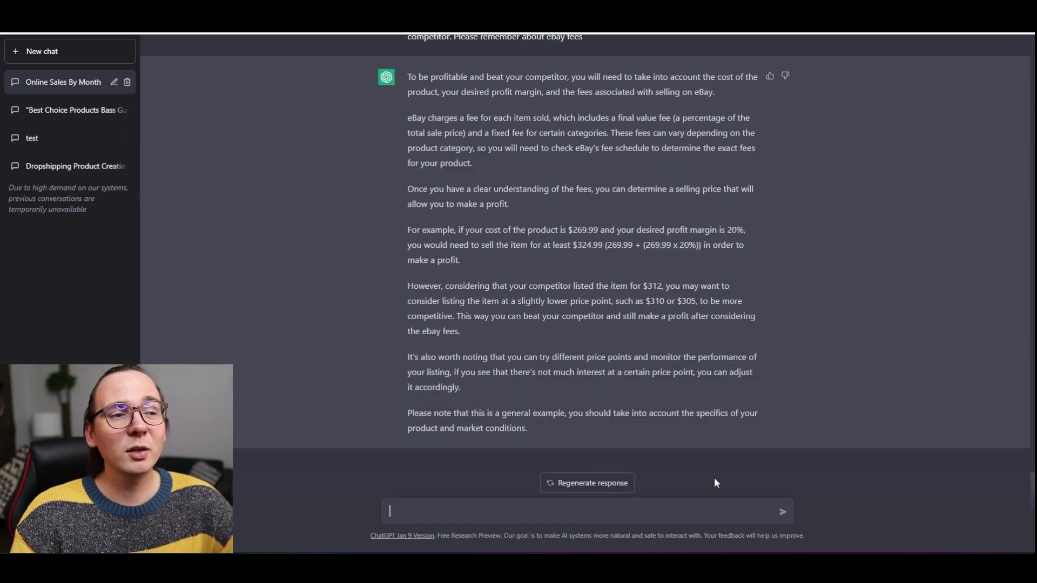